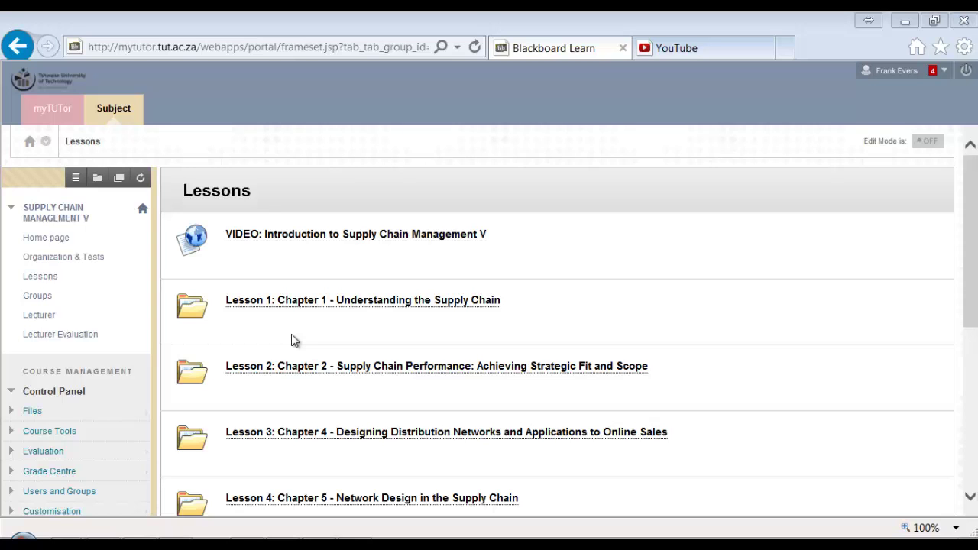
# Open the worksheet "2. Steel Appliances example - figure 5-8.xlsx" from Lesson 4: Chapter 5 in Excel and enable editing.
pyautogui.scroll(-3, 291, 334)
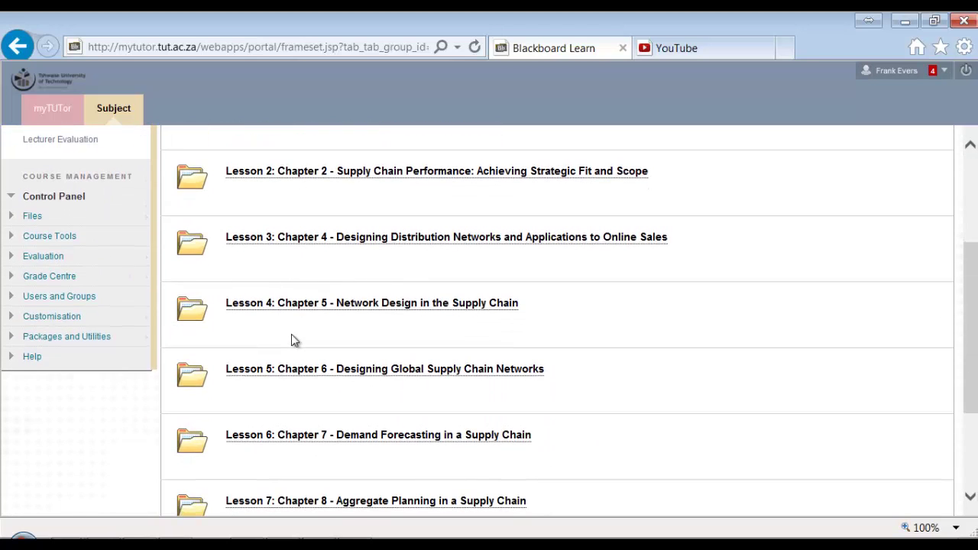
pyautogui.click(382, 305)
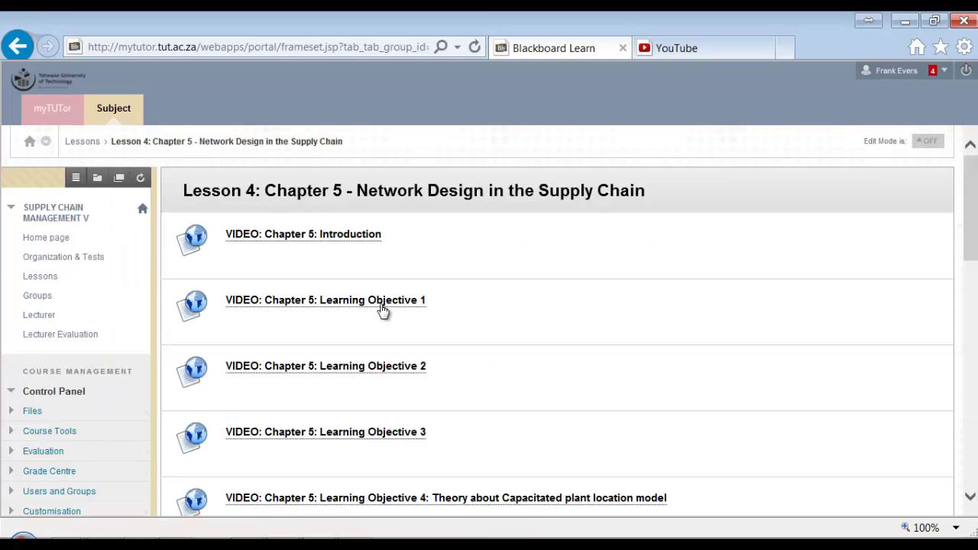
pyautogui.scroll(-2, 382, 310)
pyautogui.scroll(-5, 382, 309)
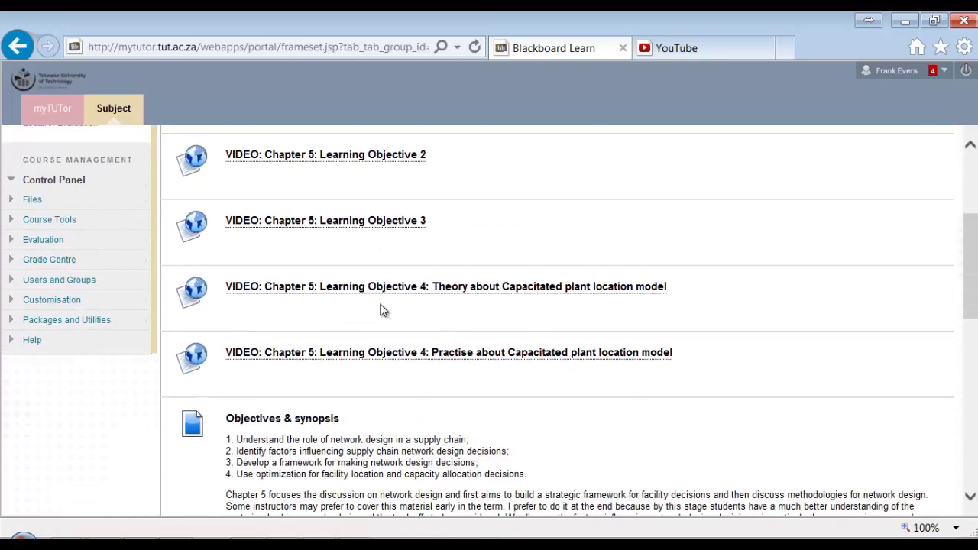
pyautogui.scroll(-5, 382, 305)
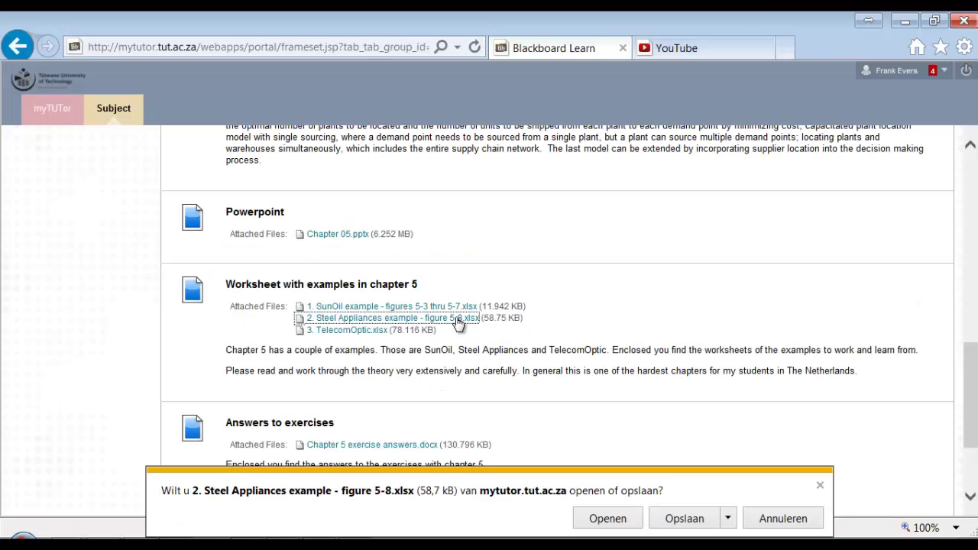
pyautogui.click(596, 521)
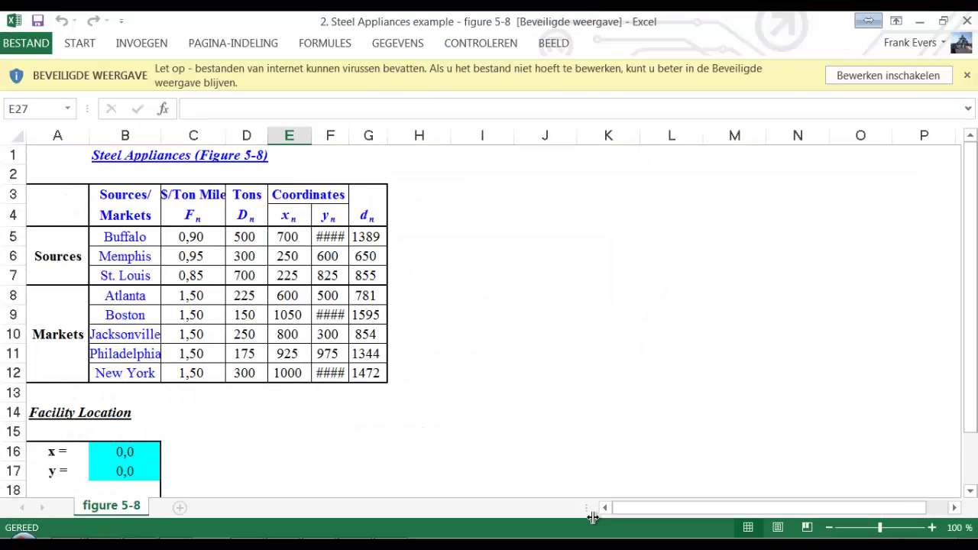
pyautogui.click(904, 78)
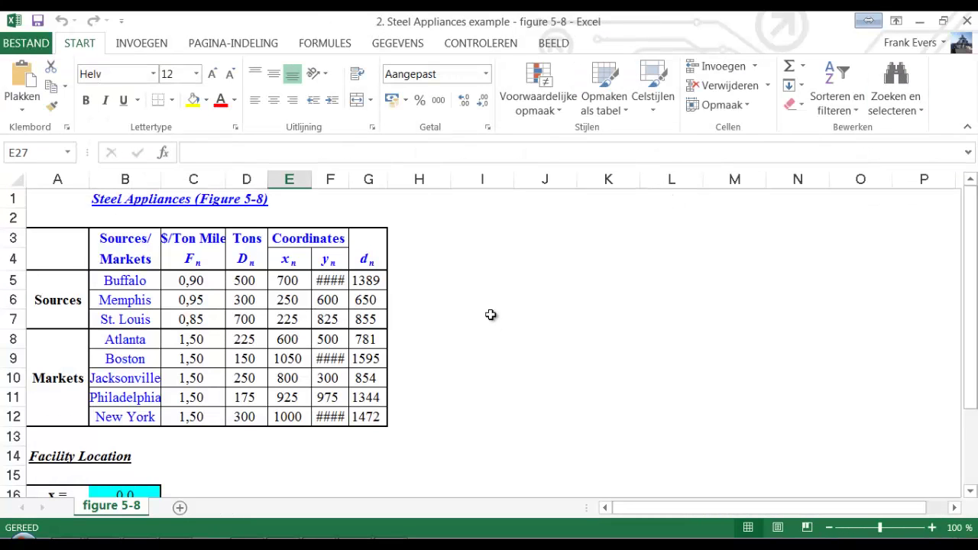
# Widen column F to fit its y coordinates and column B to fit the city names.
pyautogui.doubleClick(348, 183)
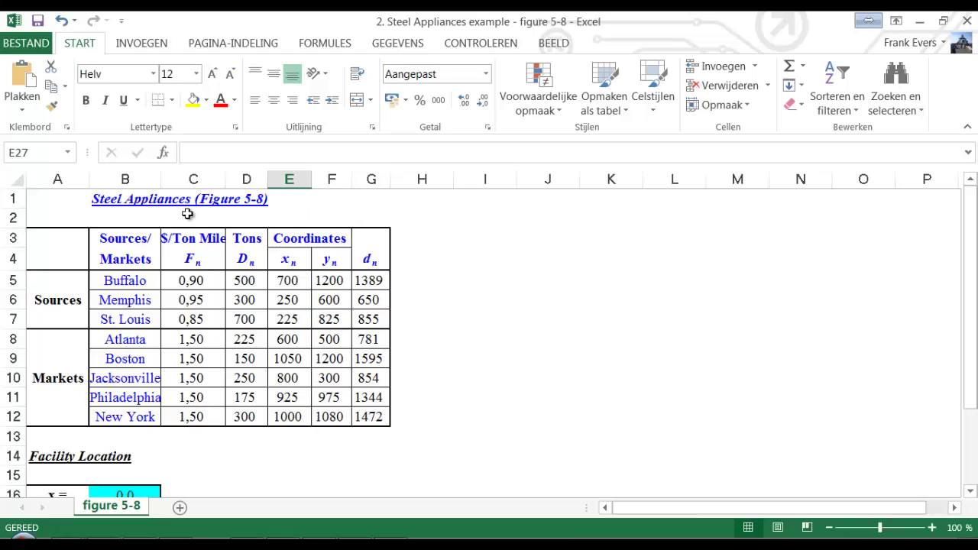
pyautogui.moveTo(161, 185); pyautogui.dragTo(169, 184)
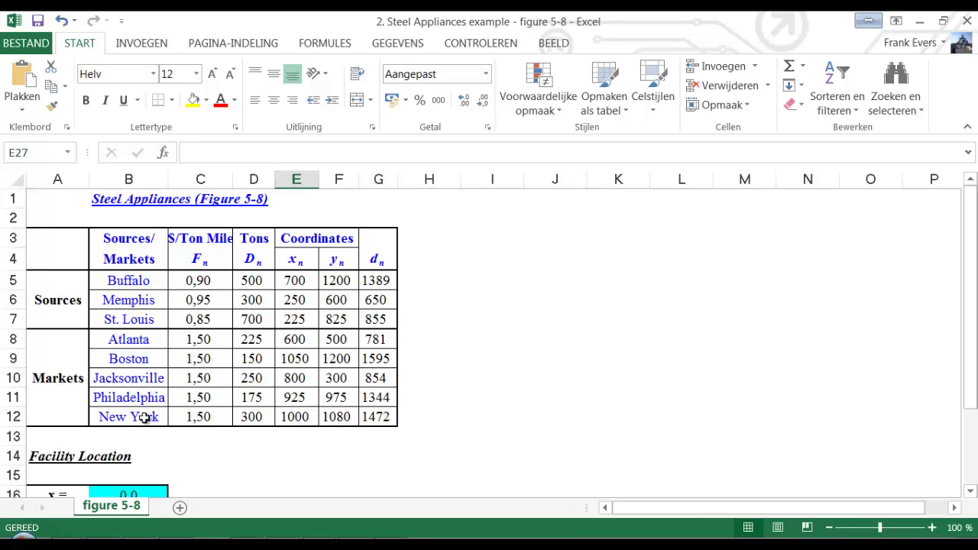
# Examine the Facility Location block, including the x and y cells B16 and B17 and the cost formula in B19.
pyautogui.press('Down')
pyautogui.press('Down')
pyautogui.press('Up')
pyautogui.press('Up')
pyautogui.press('Up')
pyautogui.press('Up')
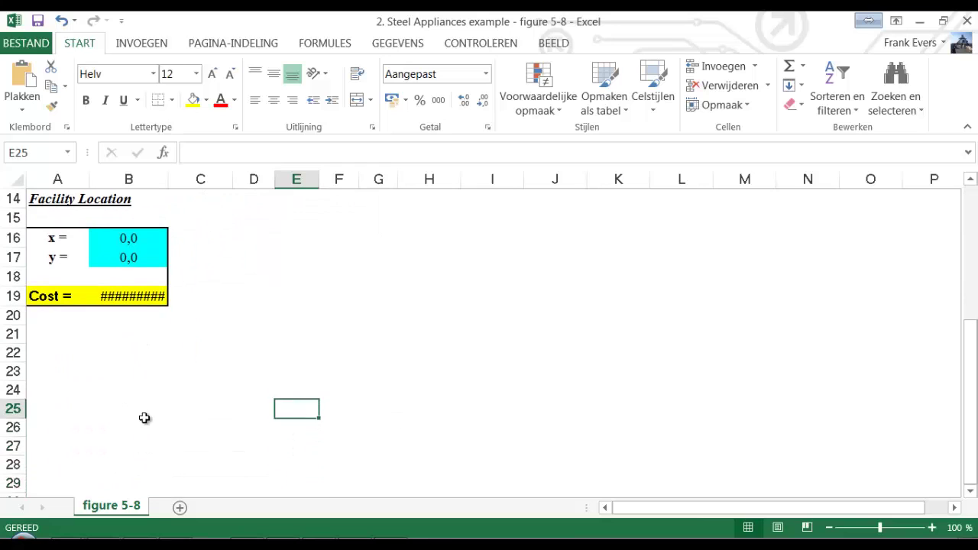
pyautogui.press('Up')
pyautogui.press('Up')
pyautogui.press('Up')
pyautogui.press('Up')
pyautogui.press('Up')
pyautogui.press('Up')
pyautogui.press('Up')
pyautogui.press('Up')
pyautogui.press('Up')
pyautogui.press('Up')
pyautogui.press('Up')
pyautogui.press('Up')
pyautogui.press('Up')
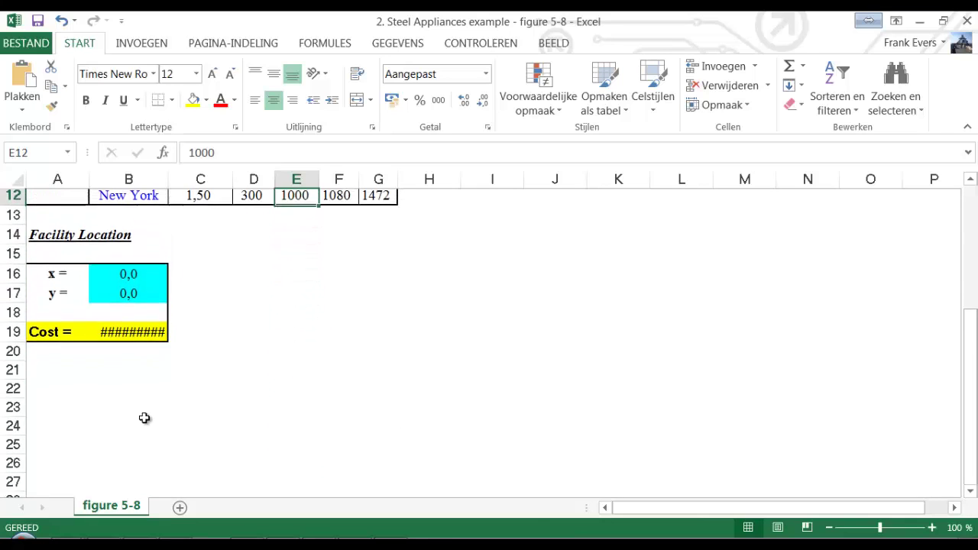
pyautogui.press('Up')
pyautogui.press('Up')
pyautogui.press('Down')
pyautogui.press('Down')
pyautogui.press('Down')
pyautogui.press('Down')
pyautogui.press('Down')
pyautogui.press('Left')
pyautogui.press('Left')
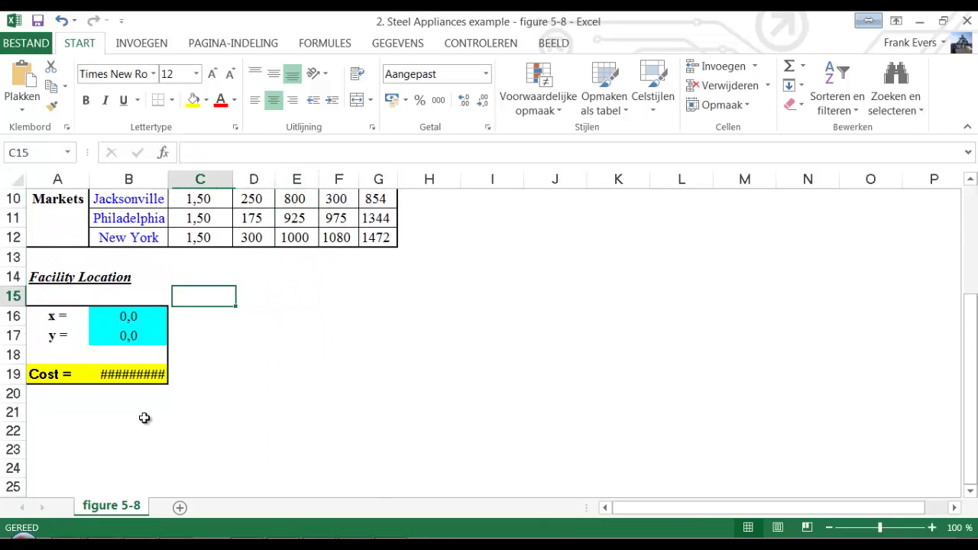
pyautogui.press('Left')
pyautogui.press('Left')
pyautogui.press('Down')
pyautogui.press('Right')
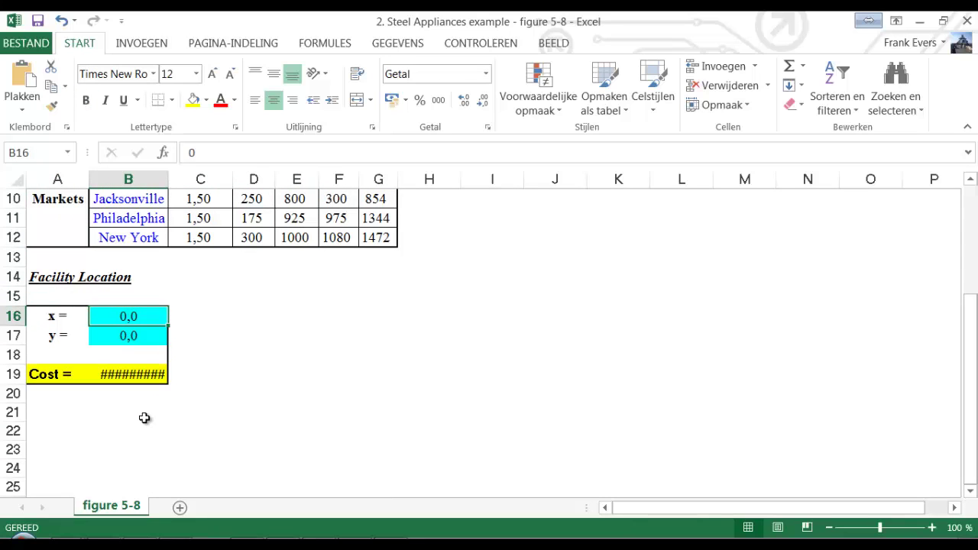
pyautogui.press('Down')
pyautogui.press('Down')
pyautogui.press('Down')
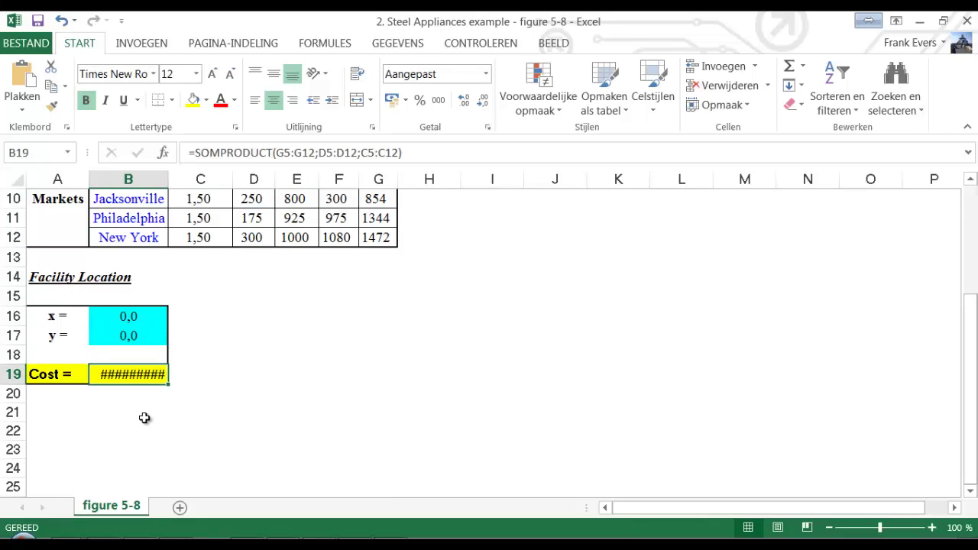
# Review the sources and markets rows that feed the cost calculation, ending on the formula in B19.
pyautogui.press('Up')
pyautogui.press('Up')
pyautogui.press('Up')
pyautogui.press('Up')
pyautogui.press('Up')
pyautogui.press('Up')
pyautogui.press('Up')
pyautogui.press('Up')
pyautogui.press('Up')
pyautogui.press('Up')
pyautogui.press('Up')
pyautogui.press('Up')
pyautogui.press('Up')
pyautogui.press('Up')
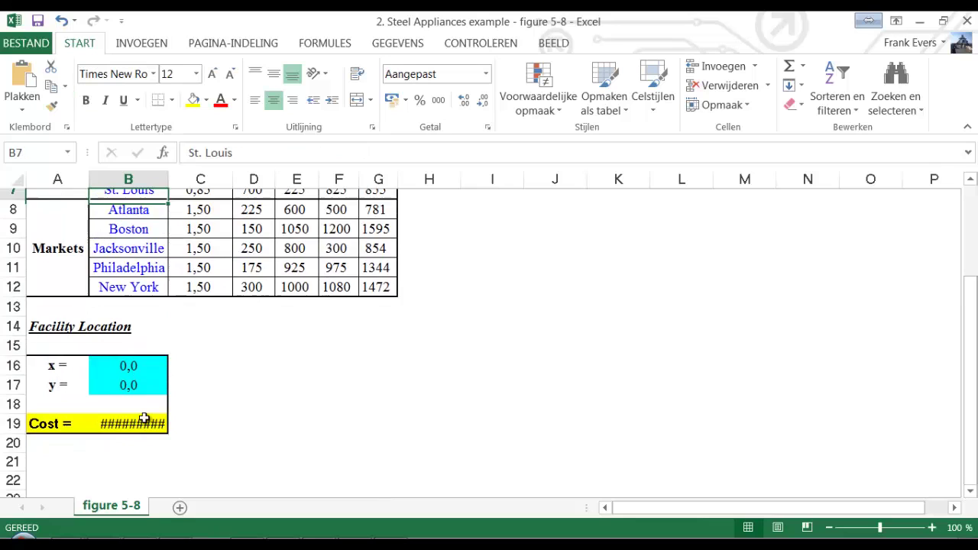
pyautogui.press('Up')
pyautogui.press('Down')
pyautogui.press('Down')
pyautogui.press('Down')
pyautogui.press('Down')
pyautogui.press('Down')
pyautogui.press('Down')
pyautogui.press('Down')
pyautogui.press('Down')
pyautogui.press('Down')
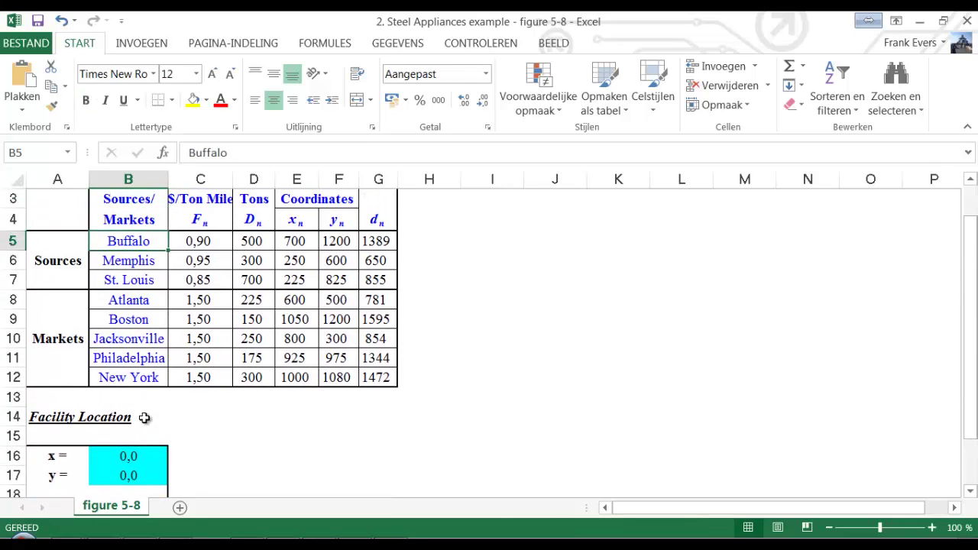
pyautogui.press('Down')
pyautogui.press('Down')
pyautogui.press('Down')
pyautogui.press('Down')
pyautogui.press('Down')
pyautogui.press('Down')
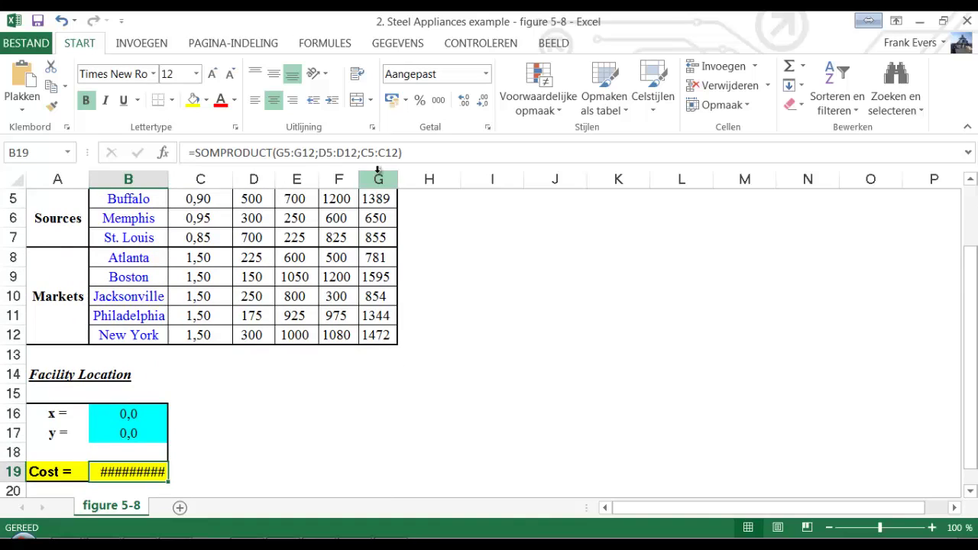
# Minimize cost cell B19 with Solver by changing B16:B17, keep the solution, and widen column B to fit the cost.
pyautogui.click(401, 46)
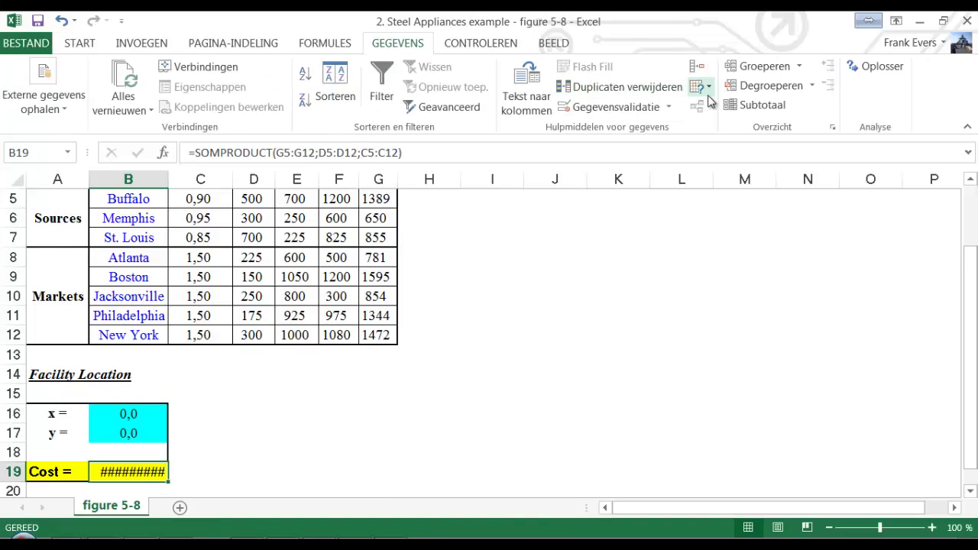
pyautogui.click(884, 72)
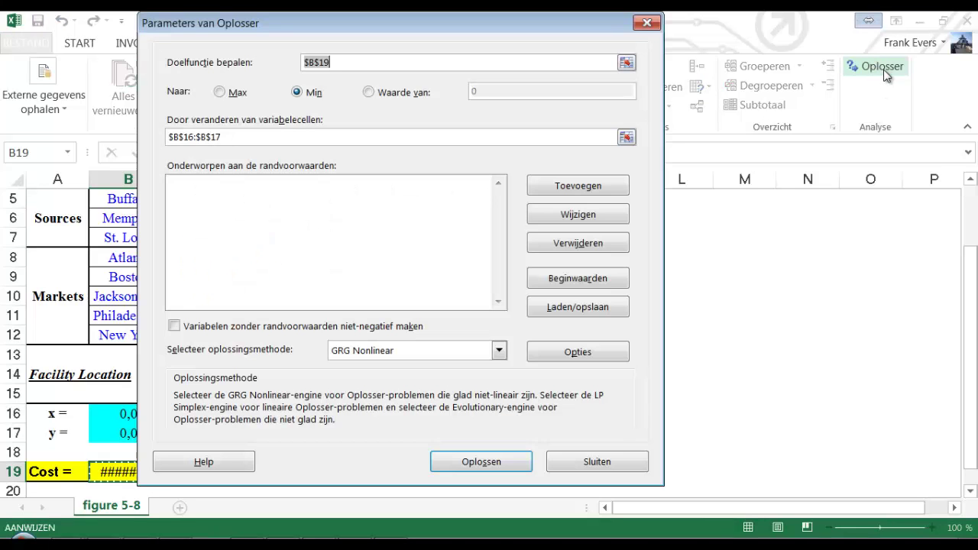
pyautogui.click(475, 463)
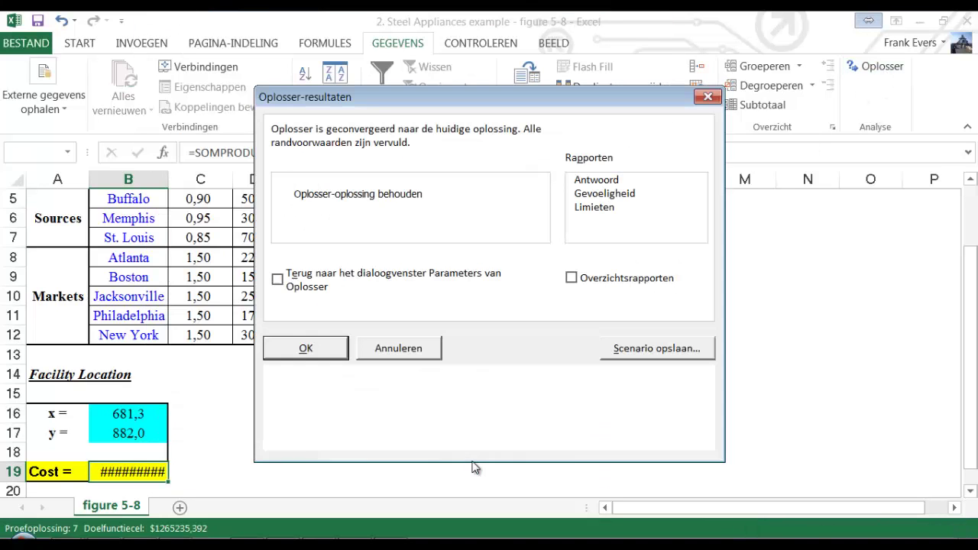
pyautogui.click(320, 352)
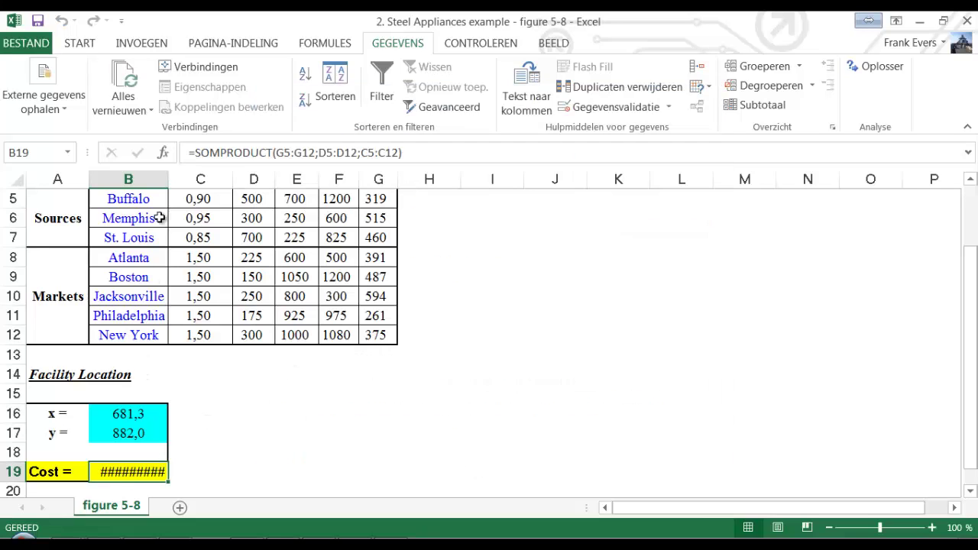
pyautogui.moveTo(169, 179); pyautogui.dragTo(176, 178)
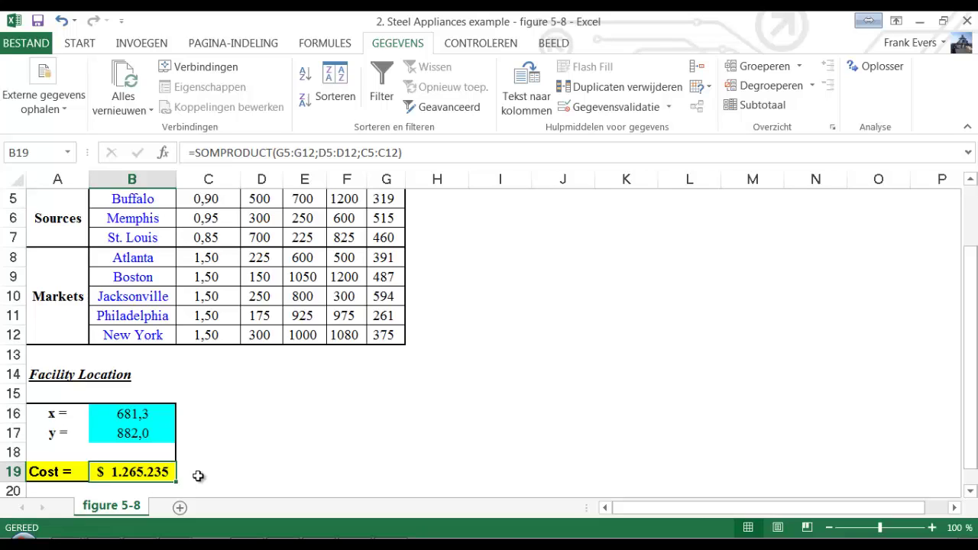
# Examine the solved x and y coordinates in B16 and B17 and the sources and markets in the table above.
pyautogui.click(159, 416)
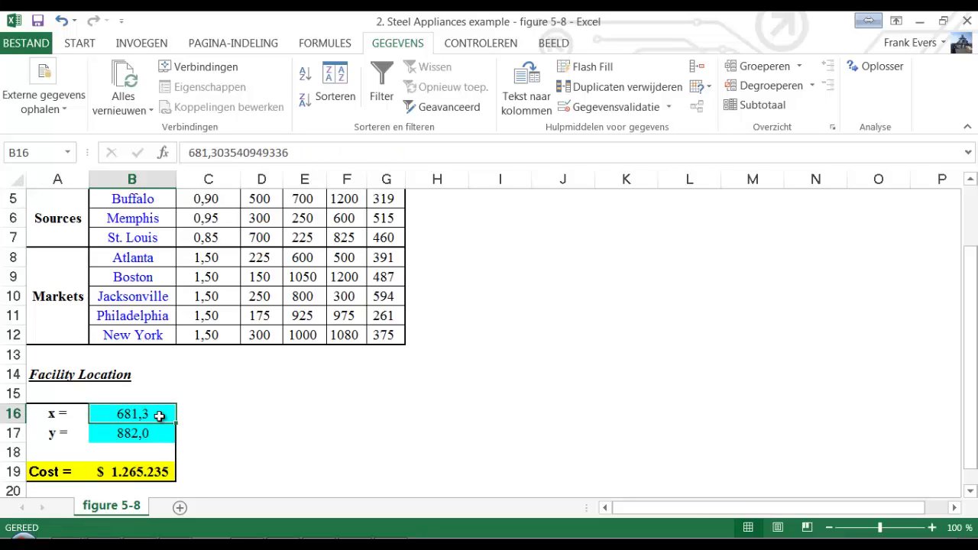
pyautogui.click(157, 434)
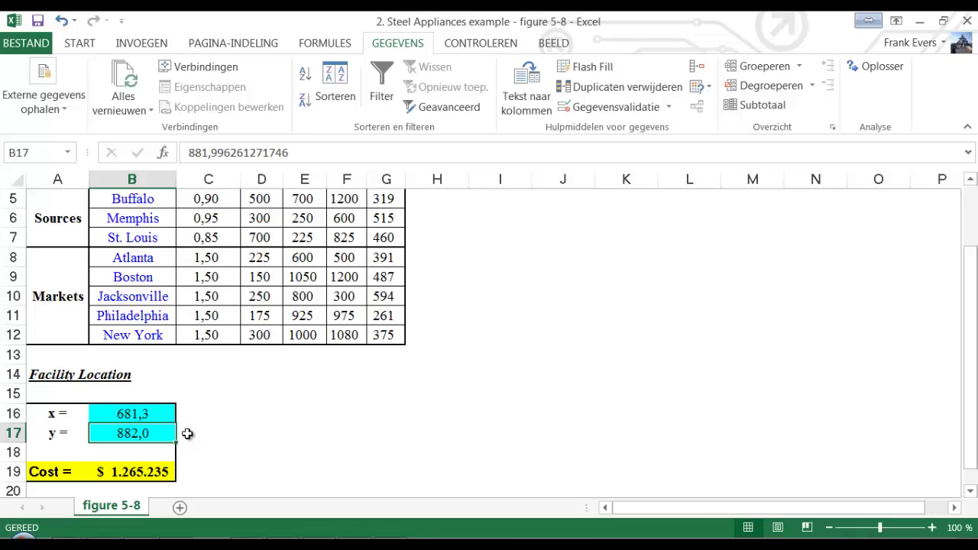
pyautogui.press('Up')
pyautogui.press('Up')
pyautogui.press('Up')
pyautogui.press('Up')
pyautogui.press('Up')
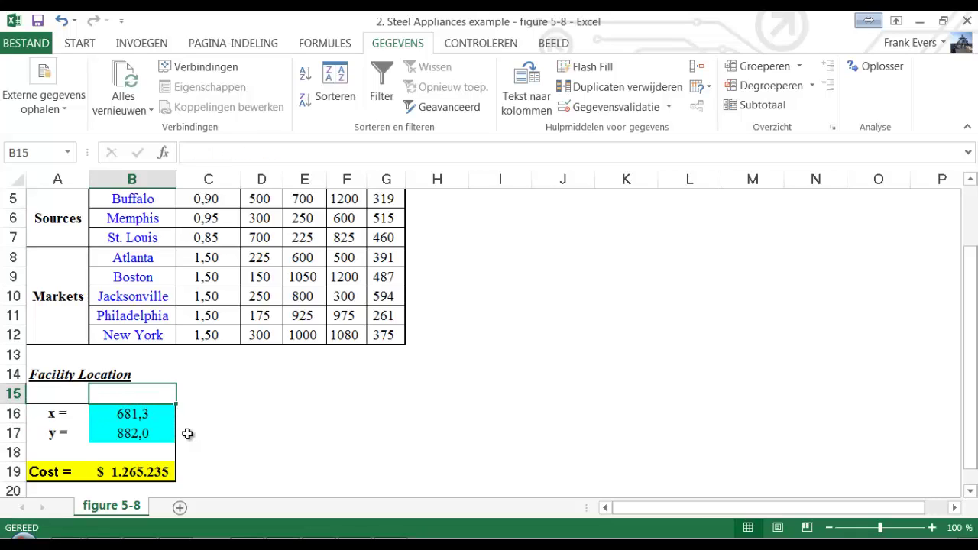
pyautogui.press('Up')
pyautogui.press('Up')
pyautogui.press('Up')
pyautogui.press('Up')
pyautogui.press('Up')
pyautogui.press('Up')
pyautogui.press('Up')
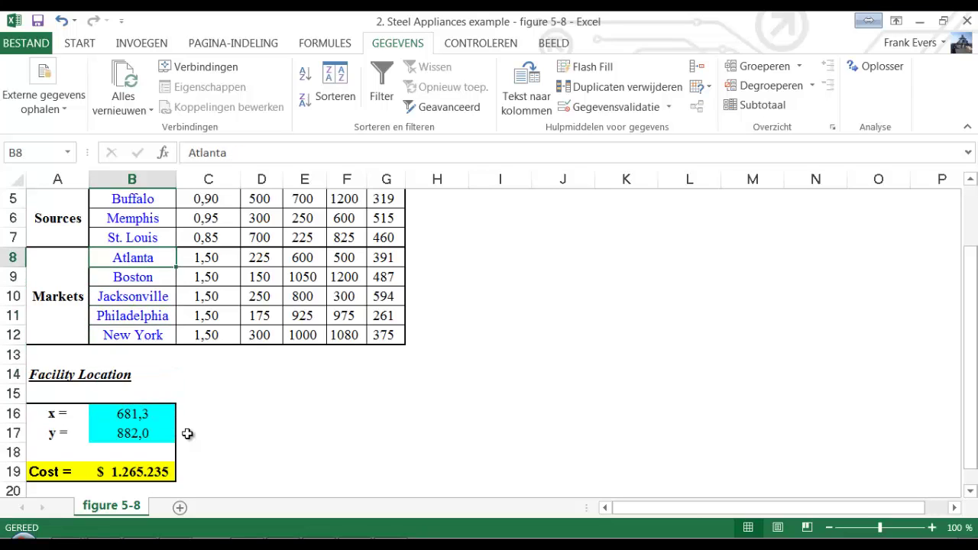
pyautogui.press('Up')
pyautogui.press('Up')
pyautogui.press('Up')
pyautogui.press('Up')
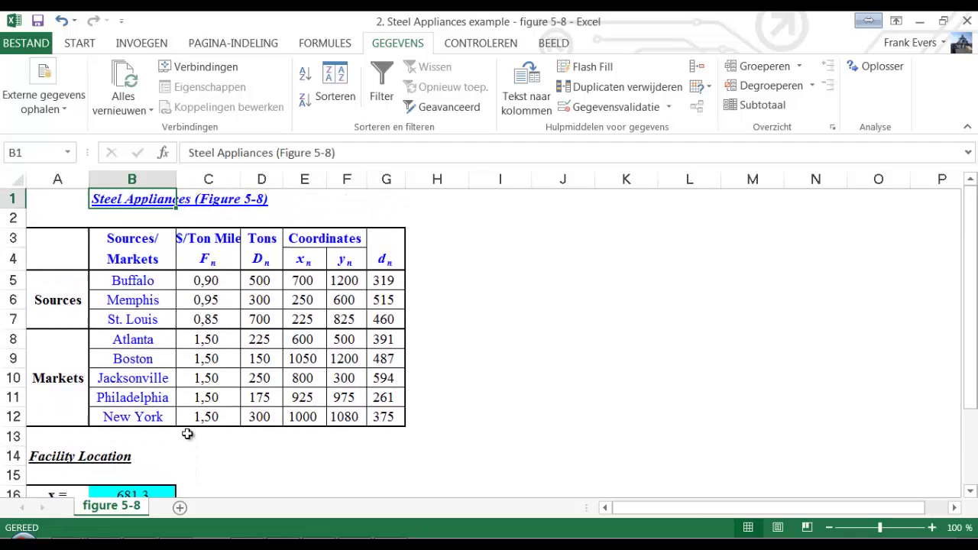
pyautogui.press('Down')
pyautogui.press('Down')
pyautogui.press('Down')
pyautogui.press('Down')
pyautogui.press('Down')
pyautogui.press('Down')
pyautogui.press('Up')
pyautogui.press('Up')
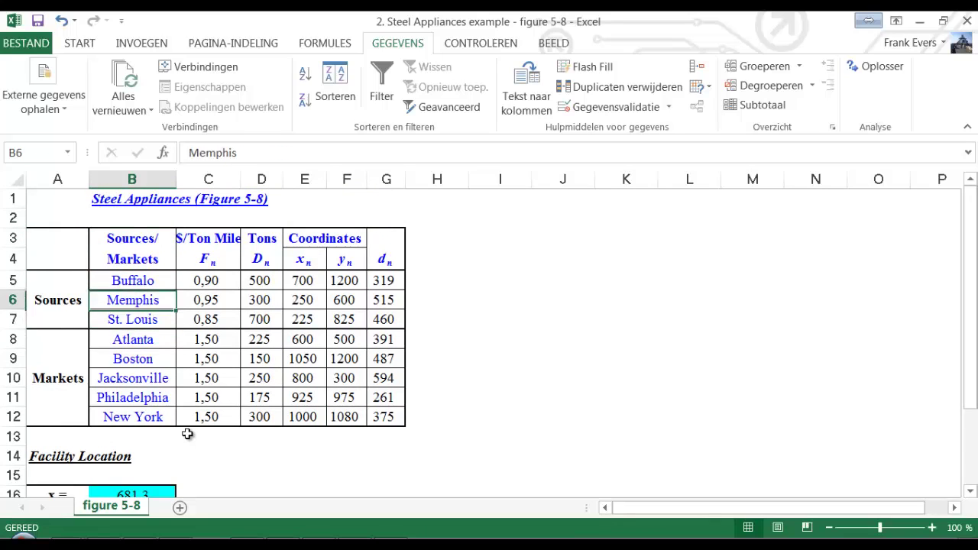
# Set the cost per ton mile of the sources Buffalo, Memphis and St. Louis (C5:C7) to 0,1 each.
pyautogui.press('Right')
pyautogui.press('Down')
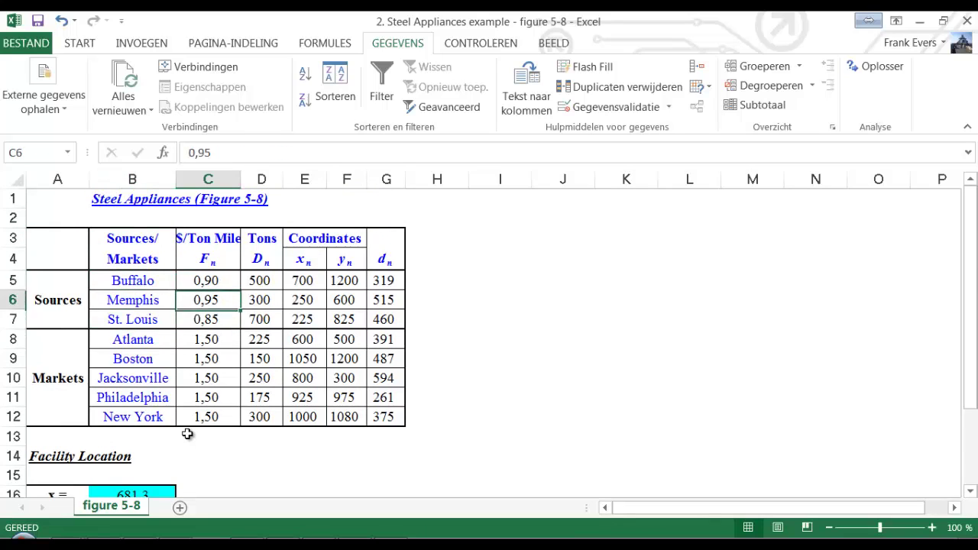
pyautogui.press('Up')
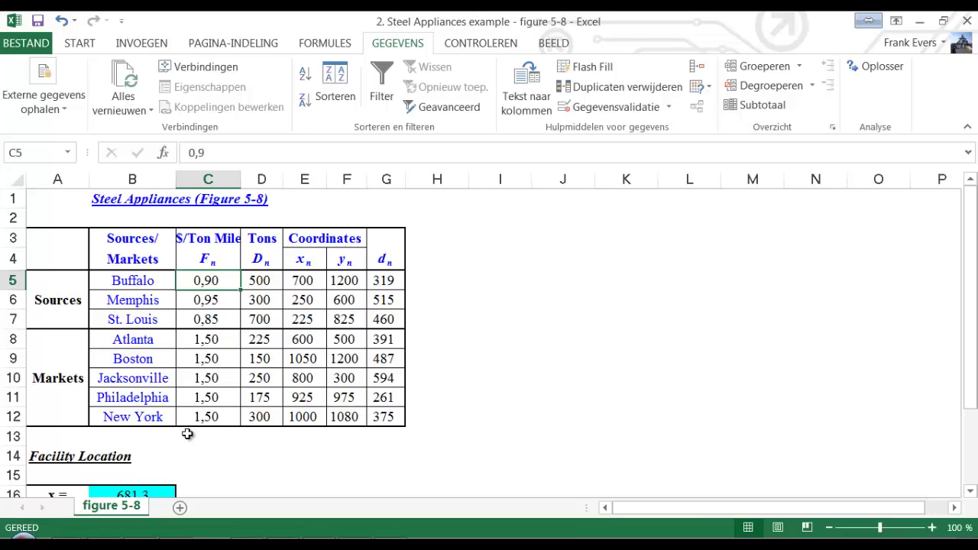
pyautogui.press('Down')
pyautogui.press('Down')
pyautogui.press('Up')
pyautogui.press('Up')
pyautogui.write(',1')
pyautogui.press('Return')
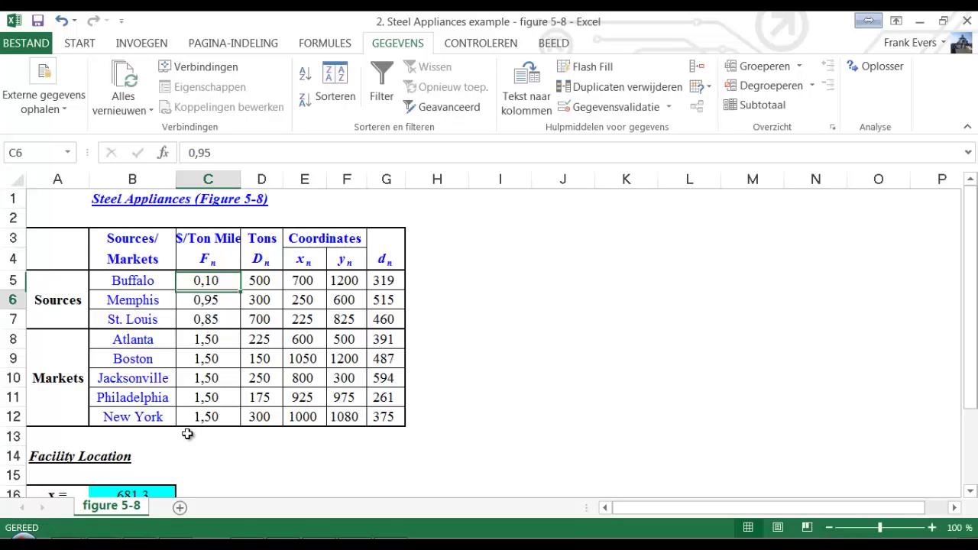
pyautogui.write(',1')
pyautogui.press('Return')
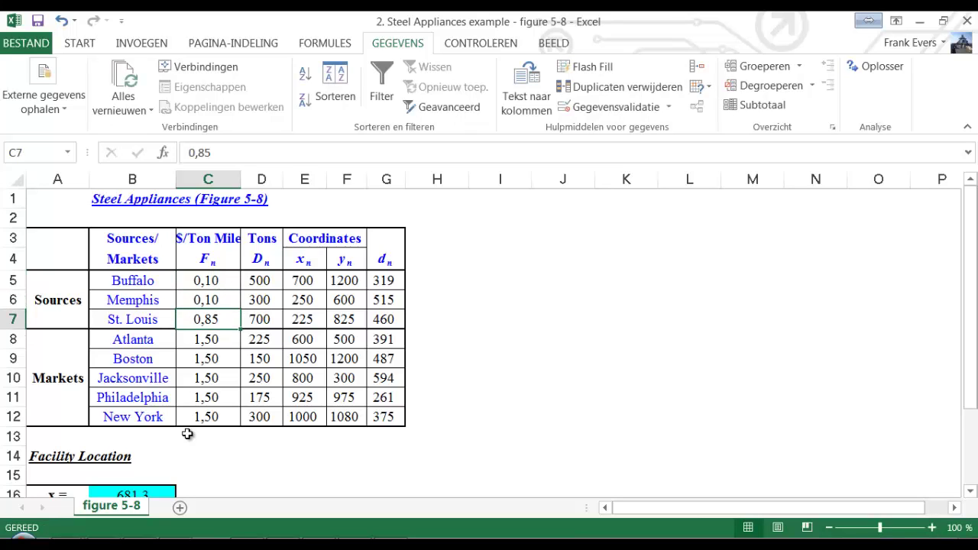
pyautogui.write(',1')
pyautogui.press('Return')
# Review the changed source rates and check the recalculated total cost in B19.
pyautogui.press('Up')
pyautogui.press('Up')
pyautogui.press('Up')
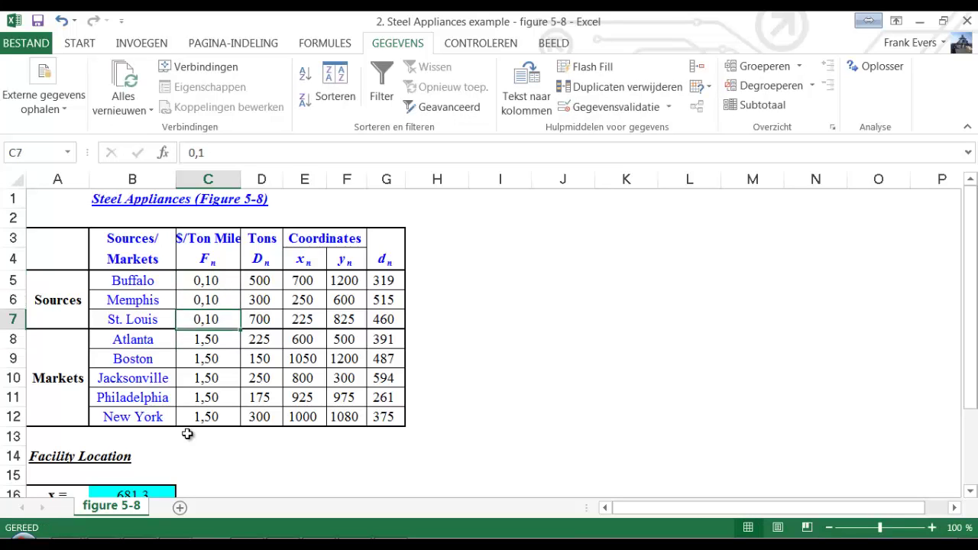
pyautogui.press('Down')
pyautogui.press('Down')
pyautogui.press('Down')
pyautogui.press('Down')
pyautogui.press('Down')
pyautogui.press('Down')
pyautogui.press('Down')
pyautogui.press('Down')
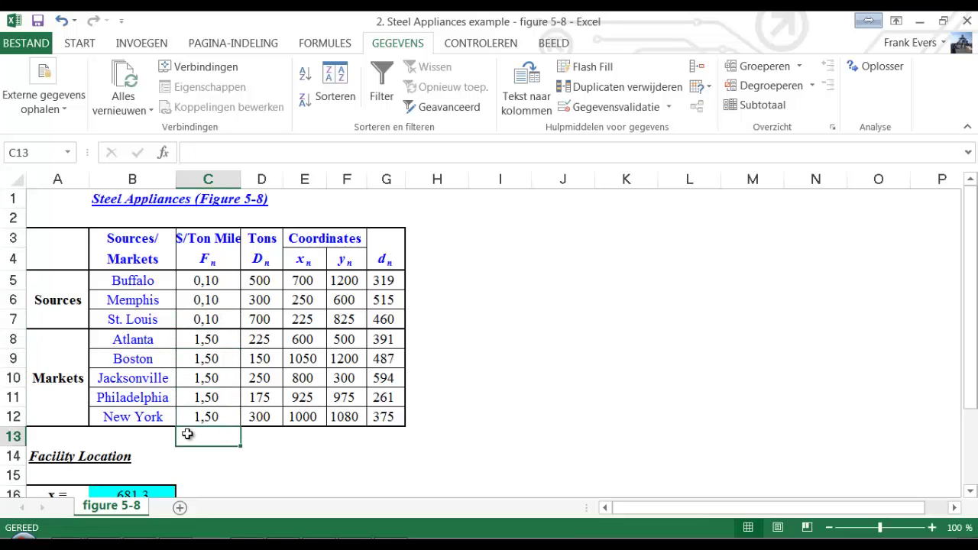
pyautogui.press('Down')
pyautogui.press('Down')
pyautogui.press('Down')
pyautogui.press('Down')
pyautogui.press('Down')
pyautogui.press('Down')
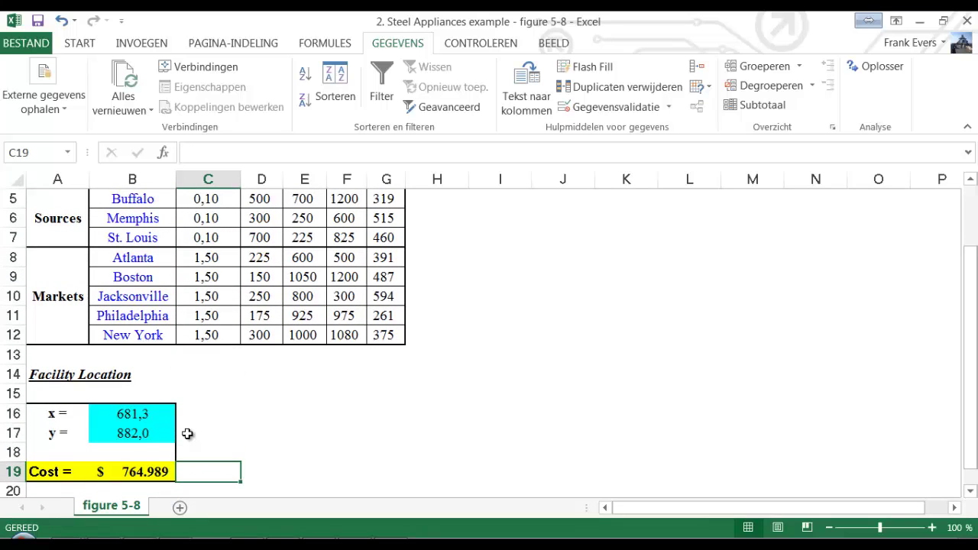
pyautogui.press('Left')
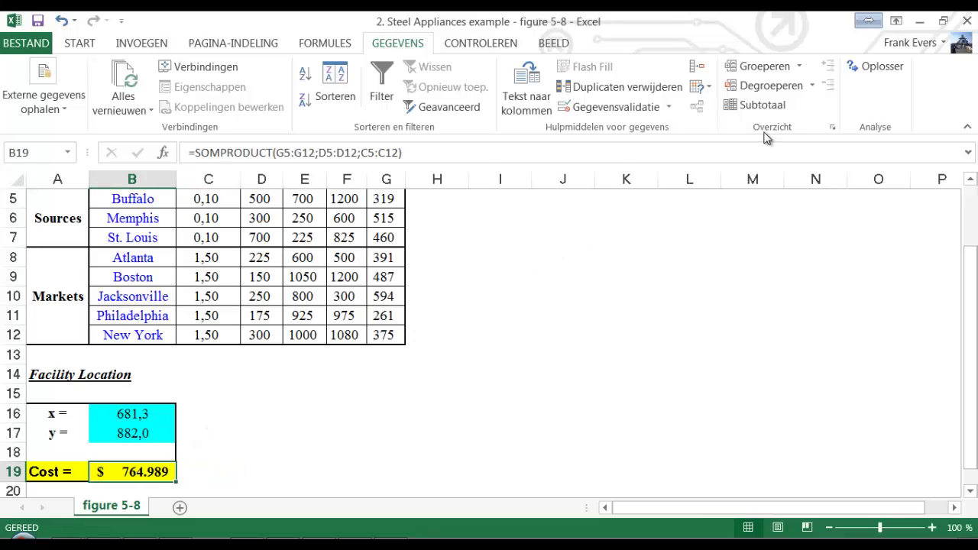
# Rerun Solver with the existing settings to minimize the cost in B19 by changing B16:B17, and keep the solution.
pyautogui.click(886, 67)
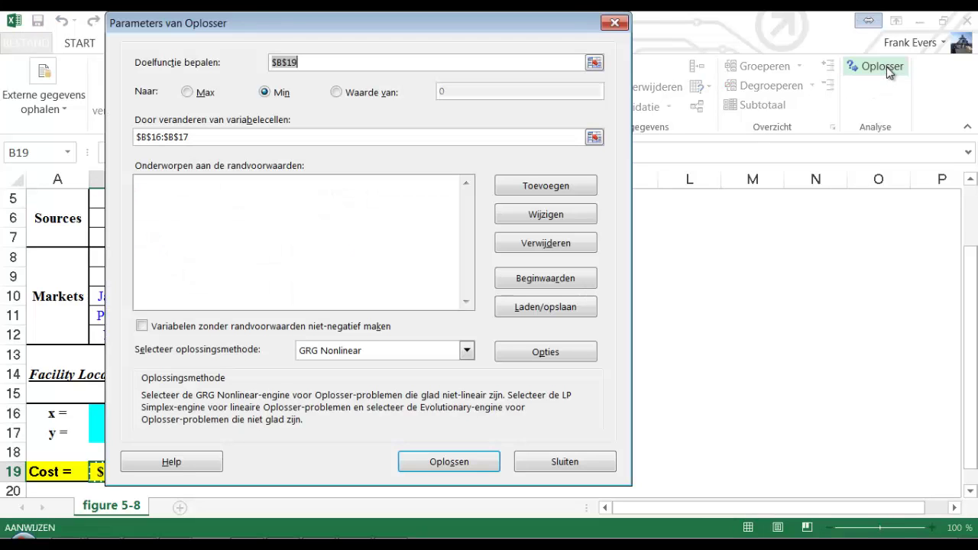
pyautogui.click(468, 462)
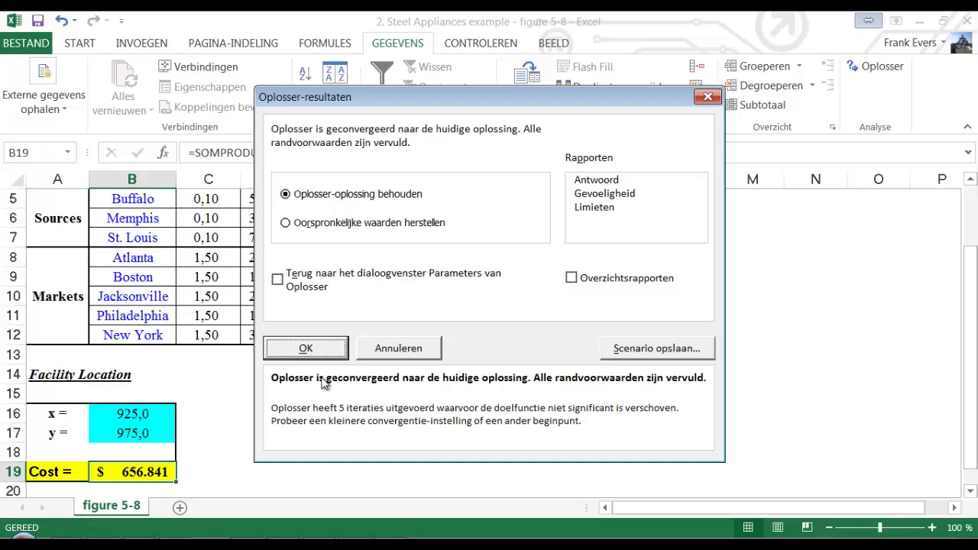
pyautogui.click(317, 350)
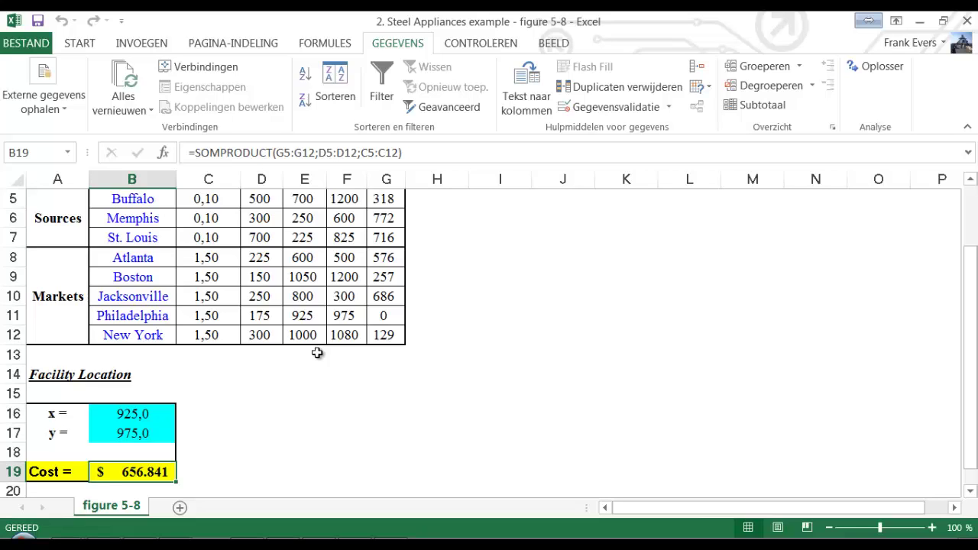
# Examine the recalculated distances of the sources and markets in column G together with their rates, tons and coordinates.
pyautogui.press('Up')
pyautogui.press('Up')
pyautogui.press('Up')
pyautogui.press('Up')
pyautogui.press('Up')
pyautogui.press('Up')
pyautogui.press('Up')
pyautogui.press('Up')
pyautogui.press('Up')
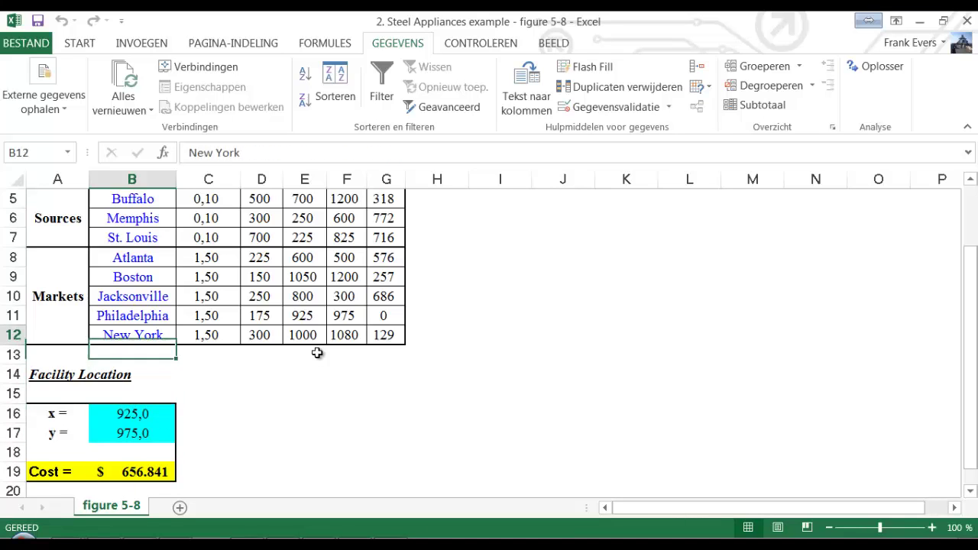
pyautogui.press('Up')
pyautogui.press('Up')
pyautogui.press('Up')
pyautogui.press('Up')
pyautogui.press('Up')
pyautogui.press('Up')
pyautogui.press('Up')
pyautogui.press('Up')
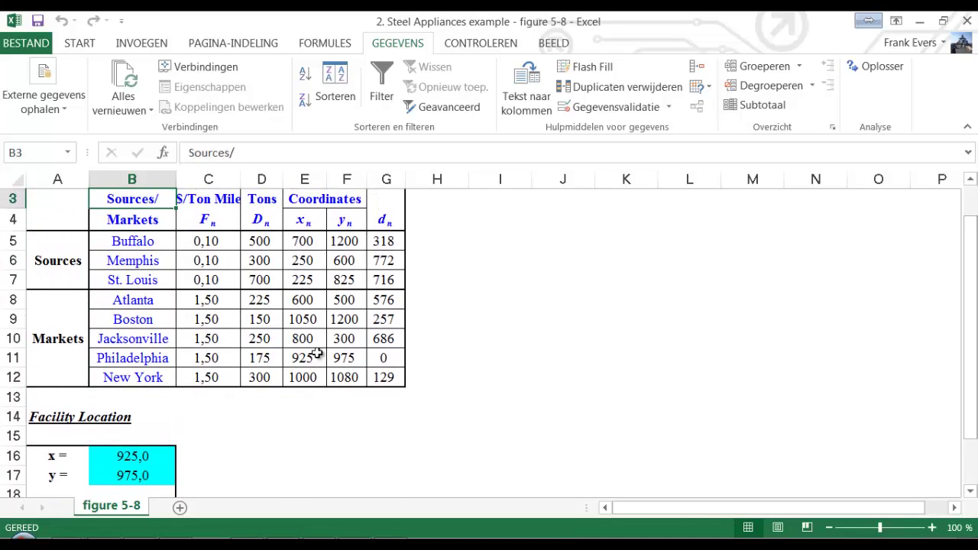
pyautogui.press('Up')
pyautogui.press('Down')
pyautogui.press('Down')
pyautogui.press('Down')
pyautogui.press('Down')
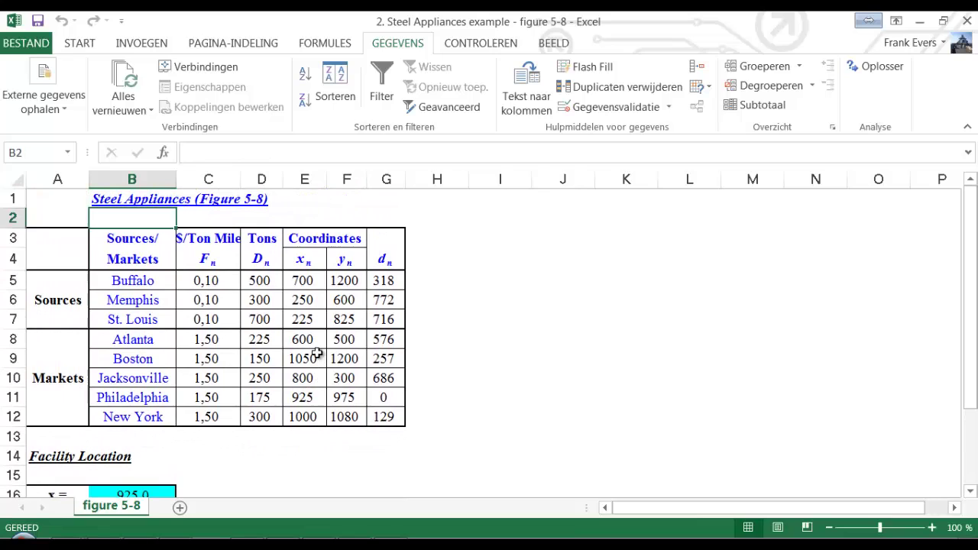